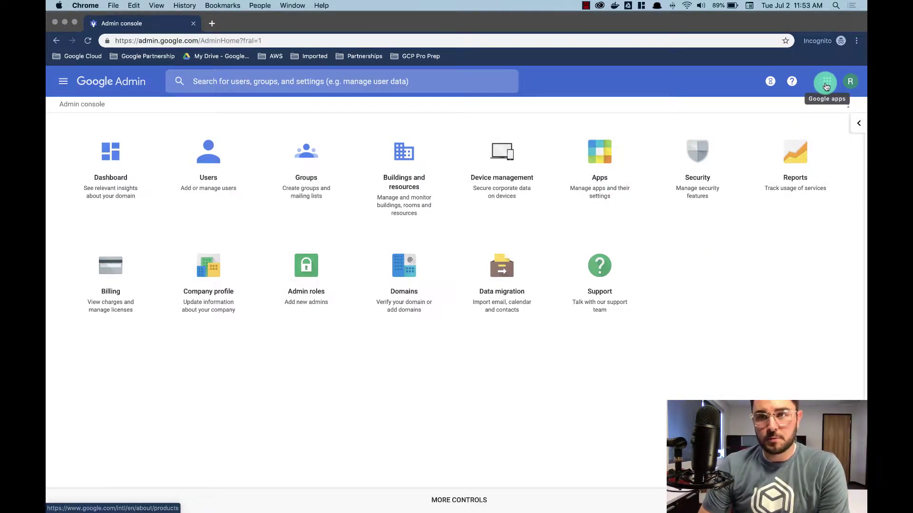
# Launch Google Vault in a new tab from the Google Admin apps launcher
pyautogui.click(826, 85)
pyautogui.click(777, 251)
pyautogui.scroll(-4, 777, 251)
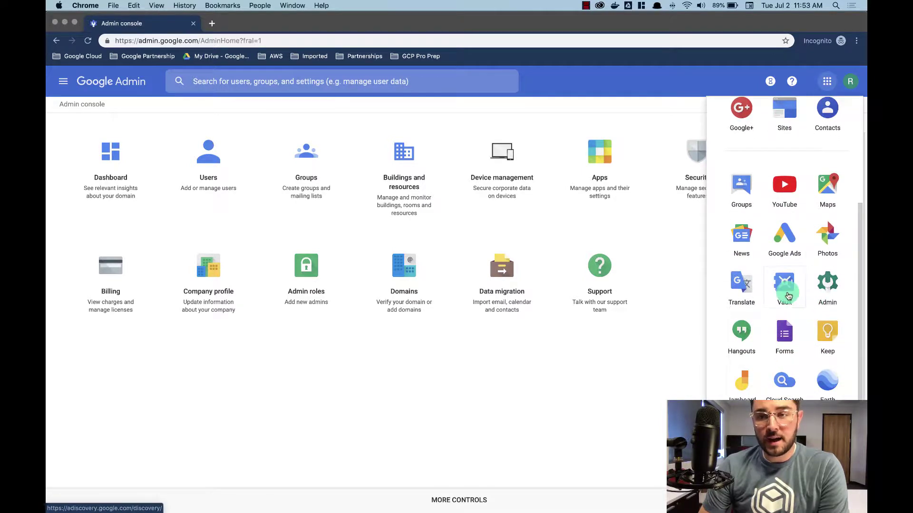
pyautogui.click(784, 284)
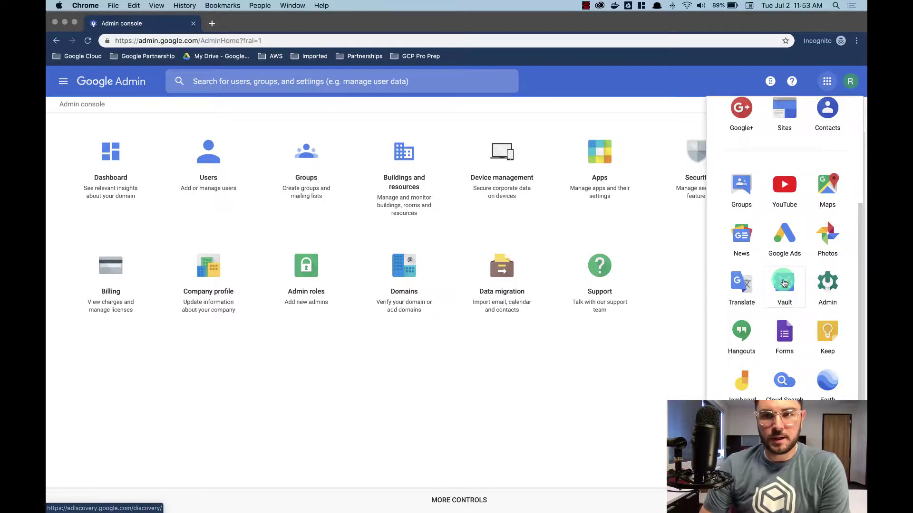
pyautogui.click(783, 284)
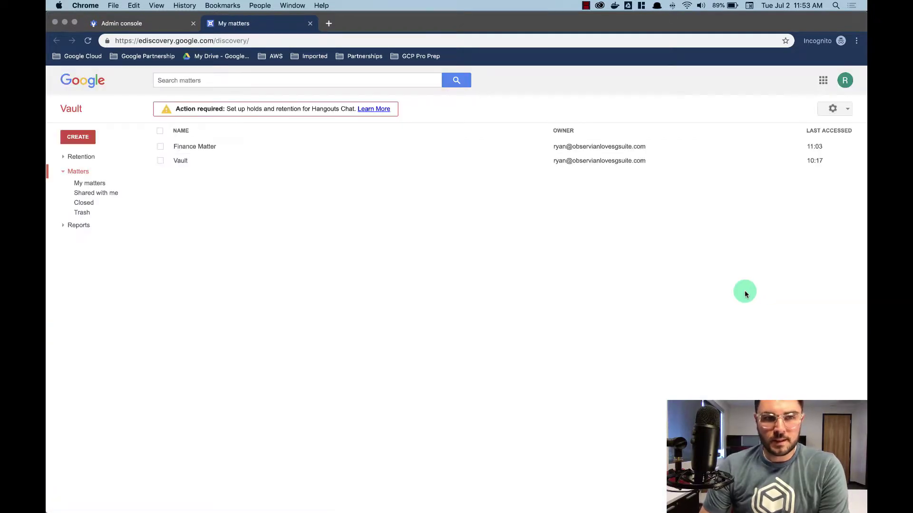
# Collapse Matters in the Vault navigation and go to the Retention page
pyautogui.click(63, 171)
pyautogui.click(81, 160)
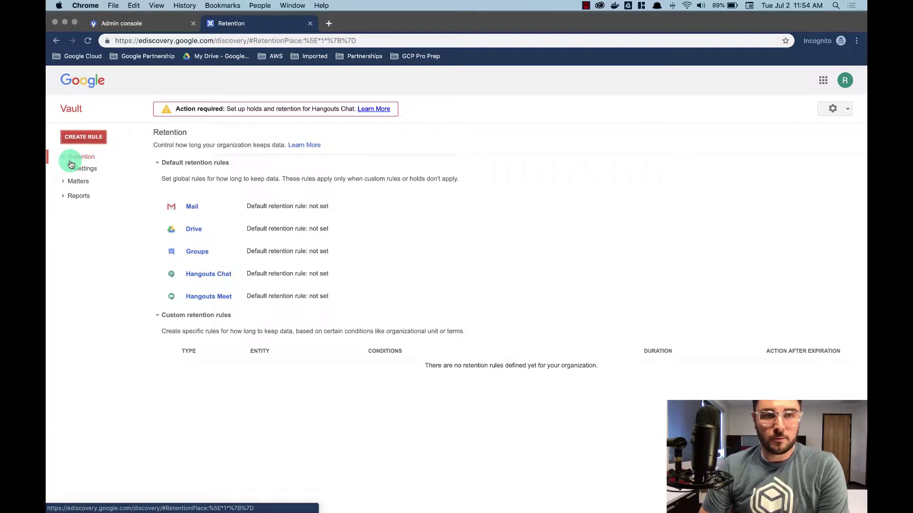
pyautogui.click(89, 173)
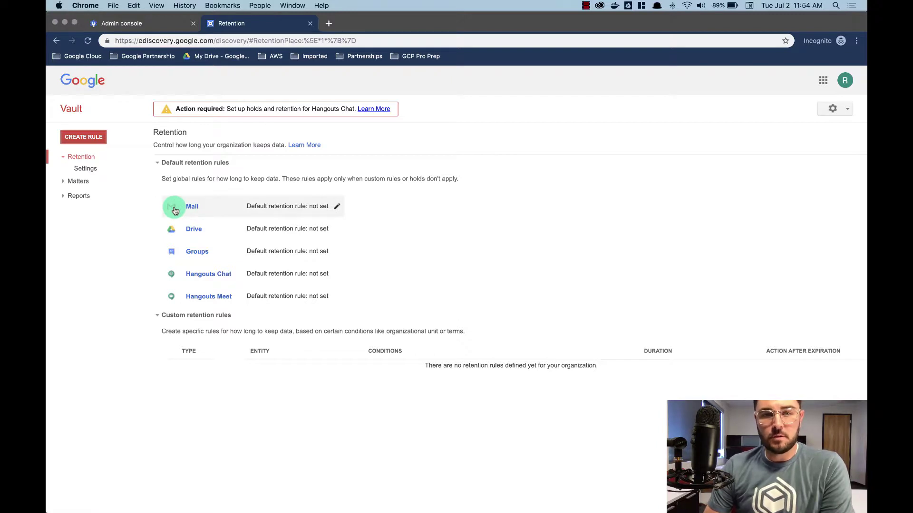
# Enable the default Mail rule keeping messages 3650 days, expunging only deleted messages, and save
pyautogui.click(175, 211)
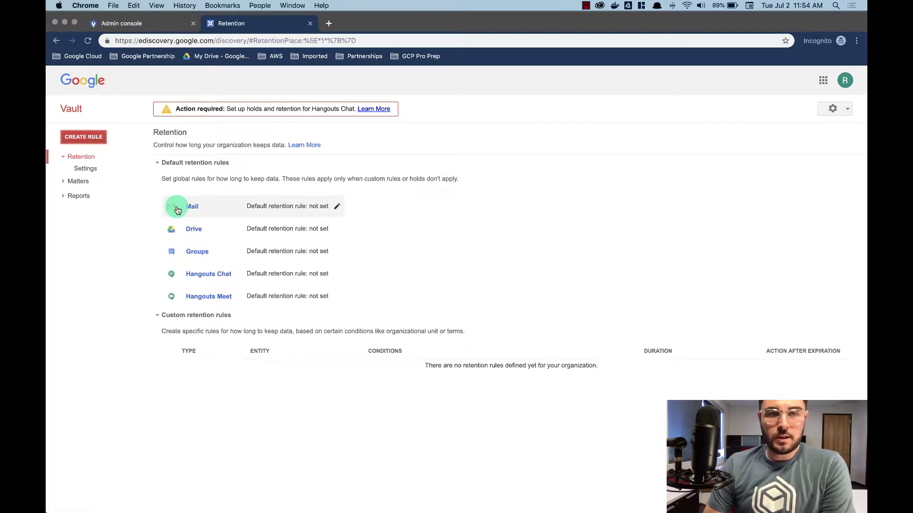
pyautogui.click(157, 200)
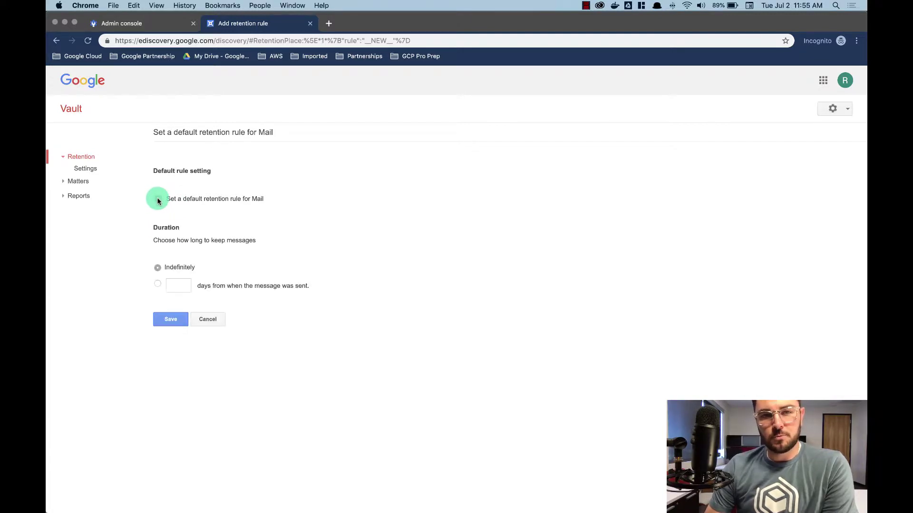
pyautogui.click(162, 268)
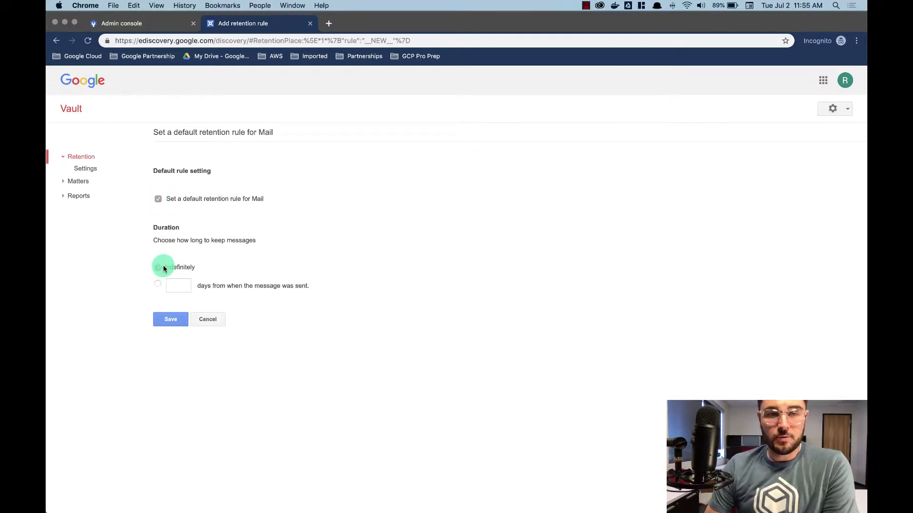
pyautogui.click(158, 286)
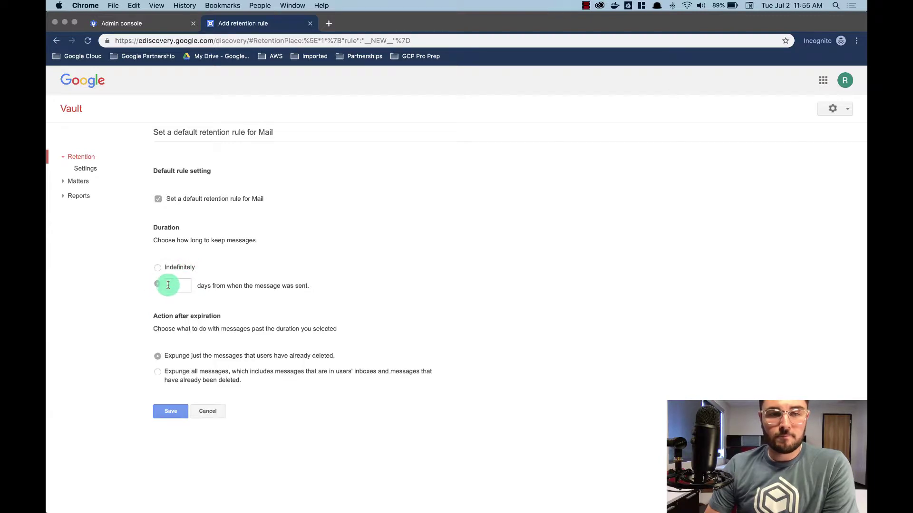
pyautogui.write('3650')
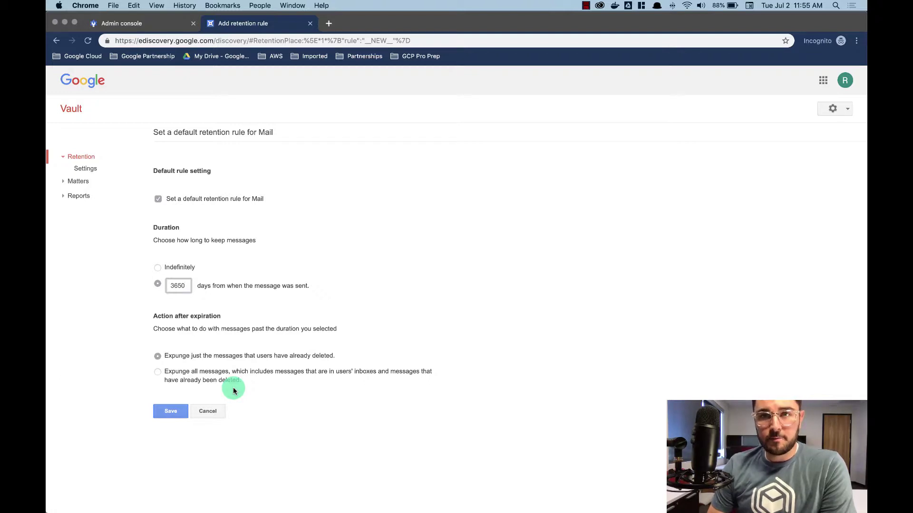
pyautogui.click(160, 414)
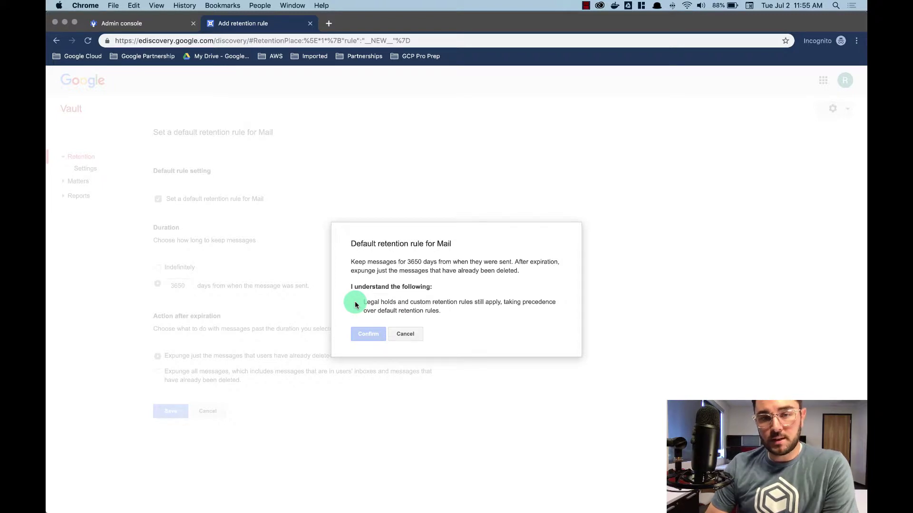
# Accept both acknowledgements and confirm the 3650-day default Mail rule
pyautogui.click(355, 303)
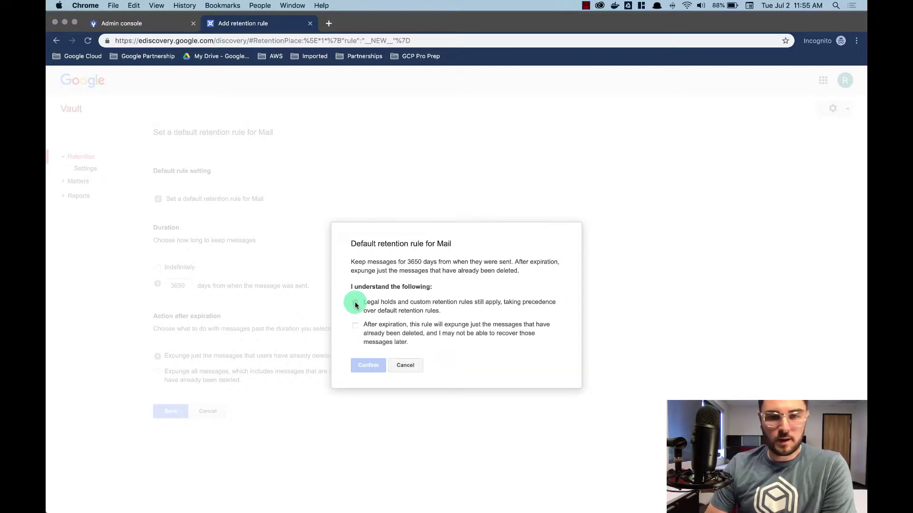
pyautogui.click(356, 327)
pyautogui.click(367, 366)
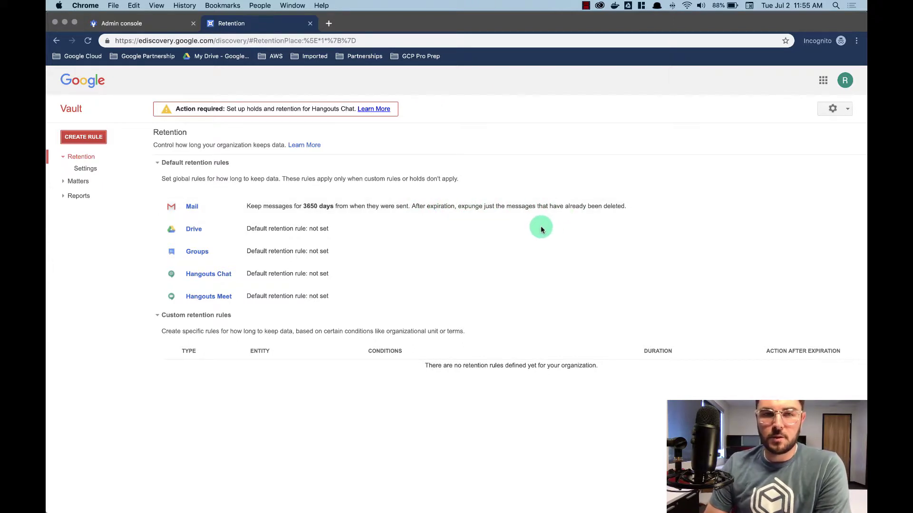
# Turn on default rules for Drive and Groups that keep data indefinitely
pyautogui.click(209, 229)
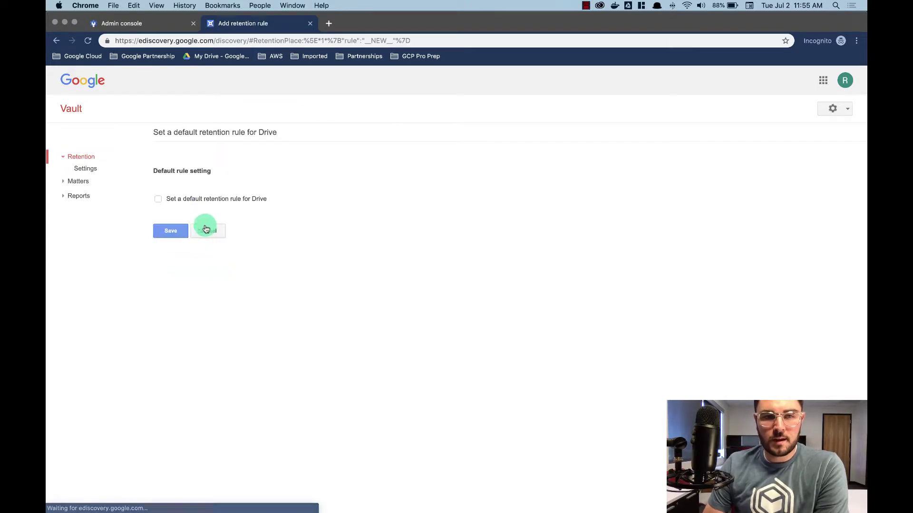
pyautogui.click(158, 199)
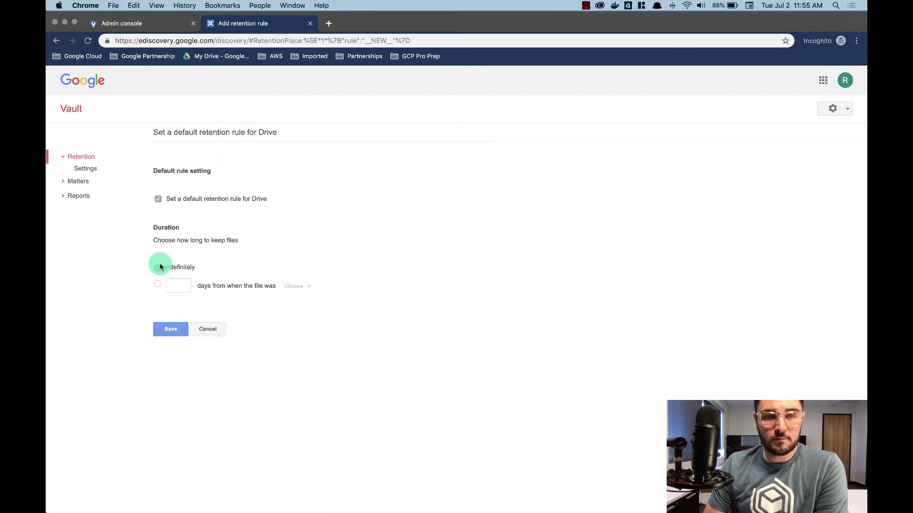
pyautogui.click(169, 335)
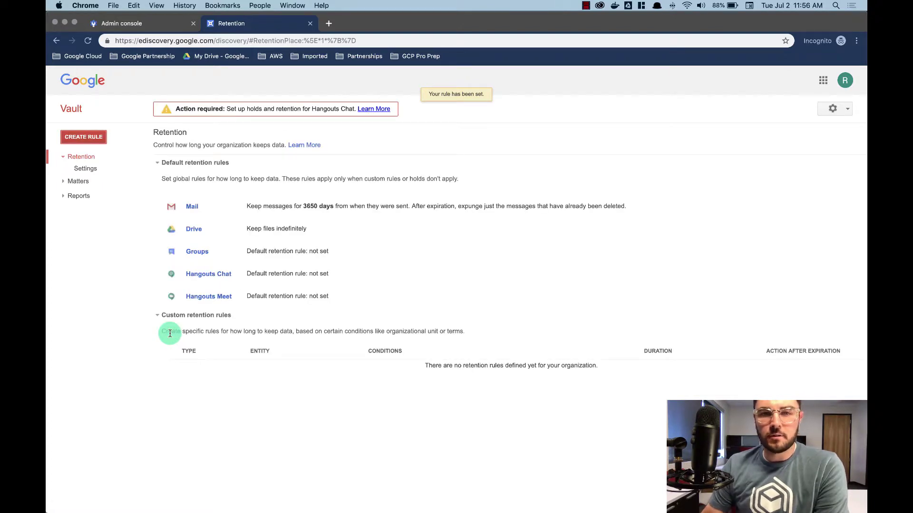
pyautogui.click(242, 257)
pyautogui.click(157, 199)
pyautogui.click(157, 267)
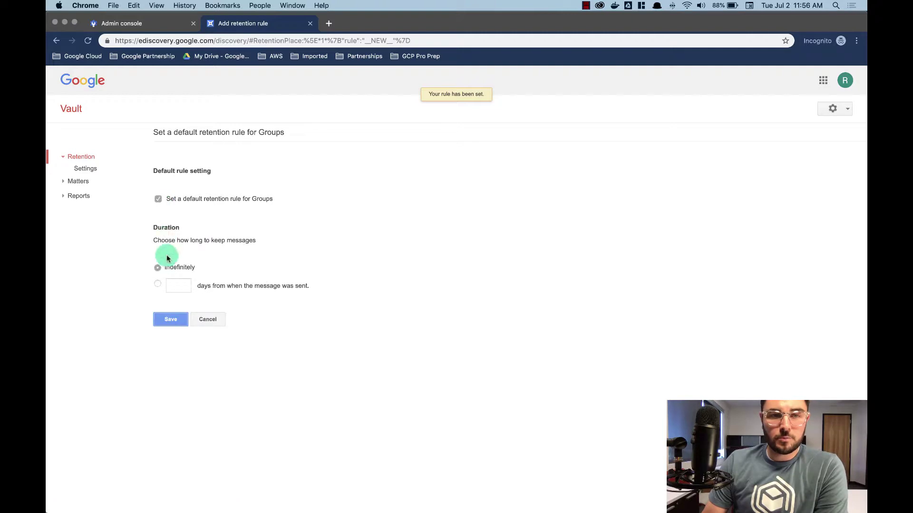
pyautogui.click(173, 327)
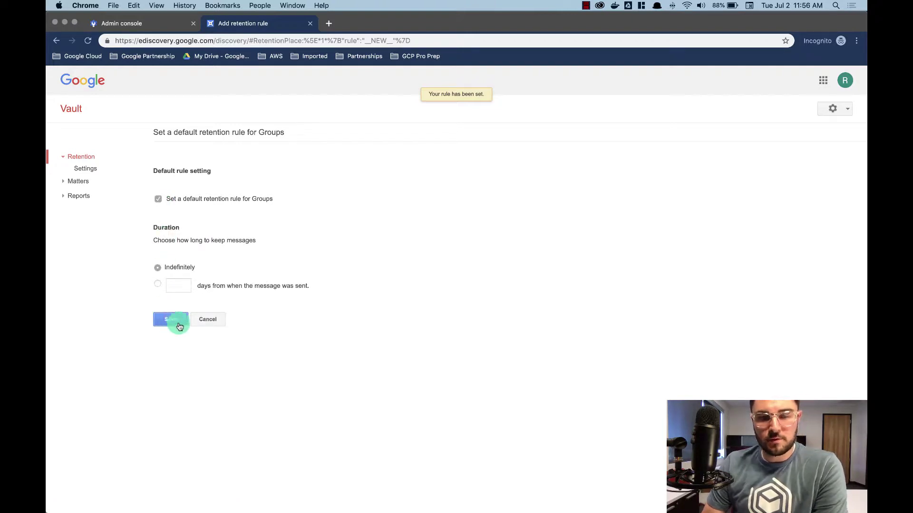
# Turn on default rules for Hangouts Chat and Hangouts Meet that keep data indefinitely
pyautogui.click(266, 275)
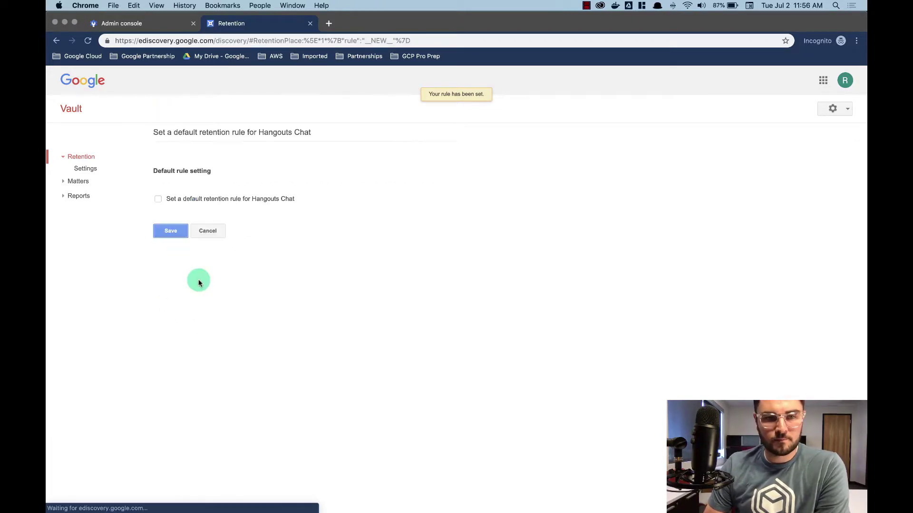
pyautogui.click(158, 198)
pyautogui.click(163, 319)
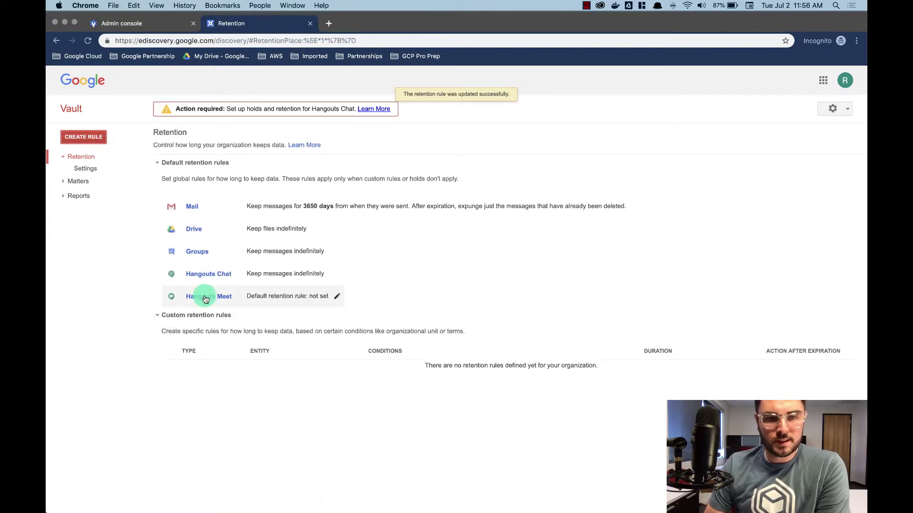
pyautogui.click(203, 295)
pyautogui.click(158, 198)
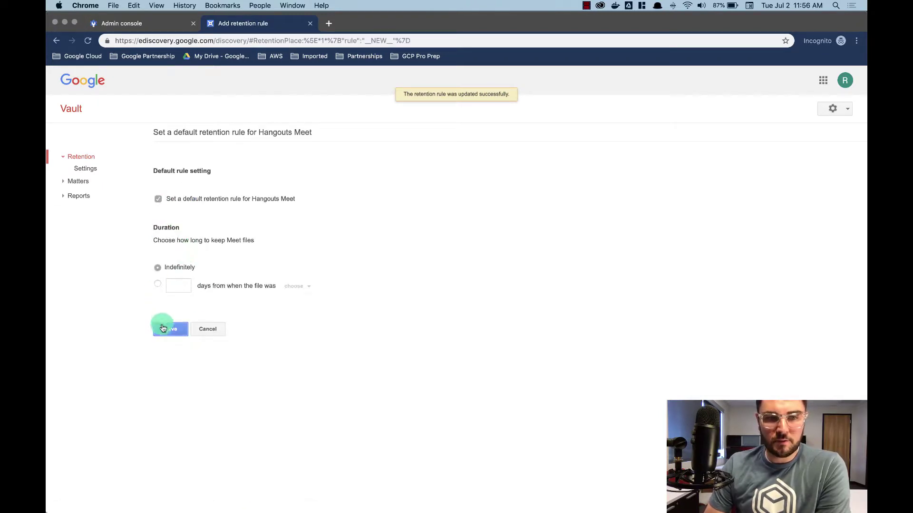
pyautogui.click(163, 335)
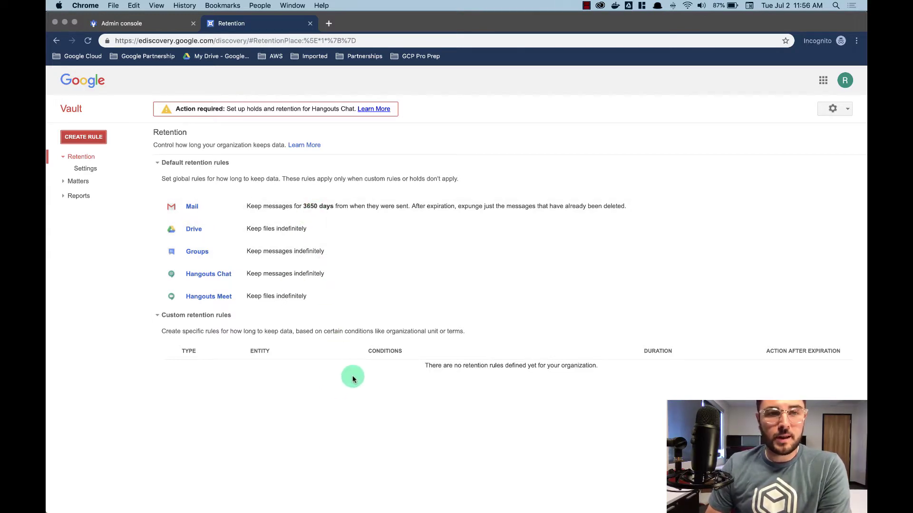
# Create and save a custom Mail rule for the Executive unit with indefinite duration
pyautogui.click(69, 139)
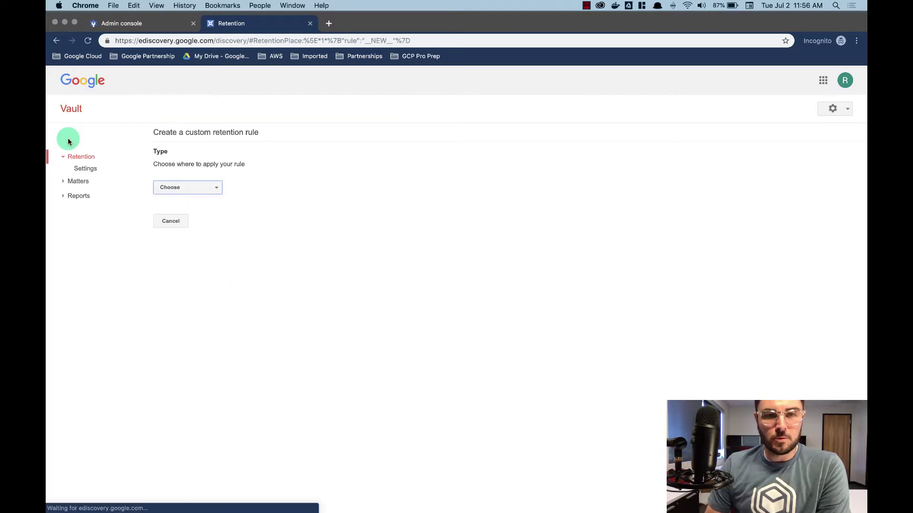
pyautogui.click(198, 186)
pyautogui.click(194, 204)
pyautogui.click(210, 259)
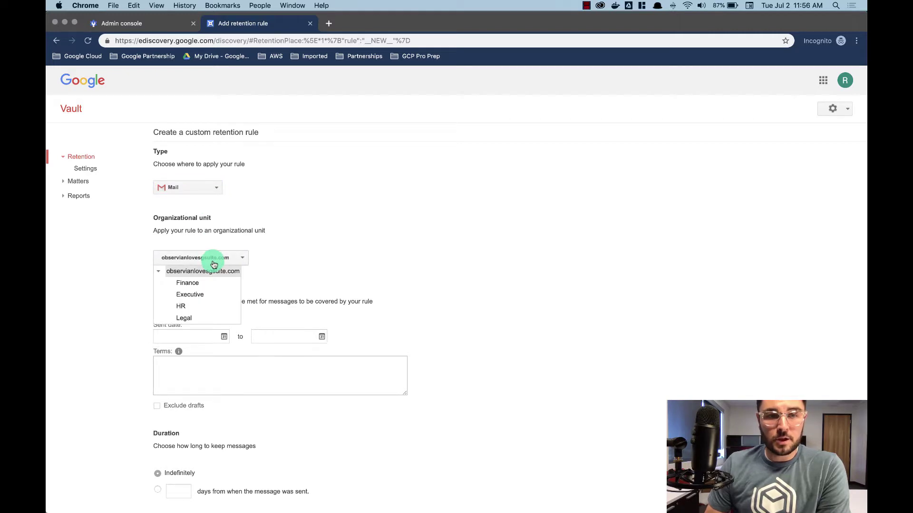
pyautogui.click(202, 295)
pyautogui.scroll(-1, 314, 290)
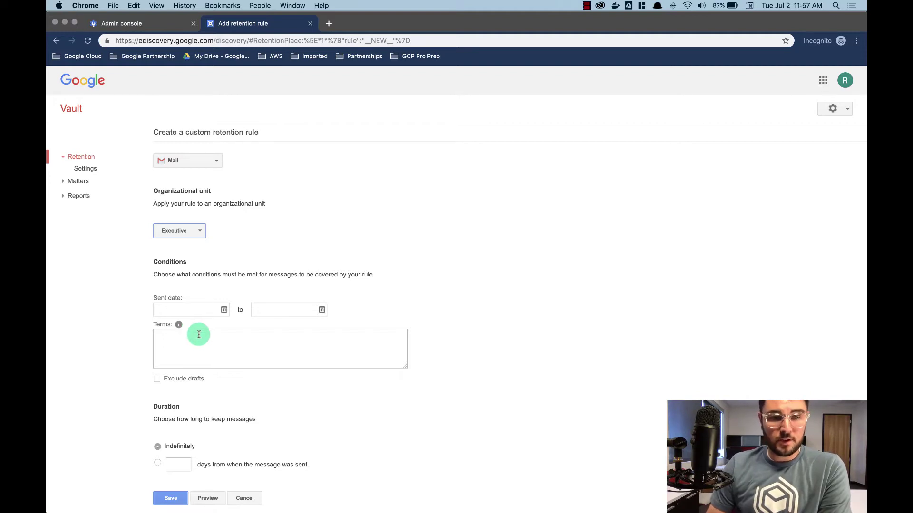
pyautogui.click(173, 499)
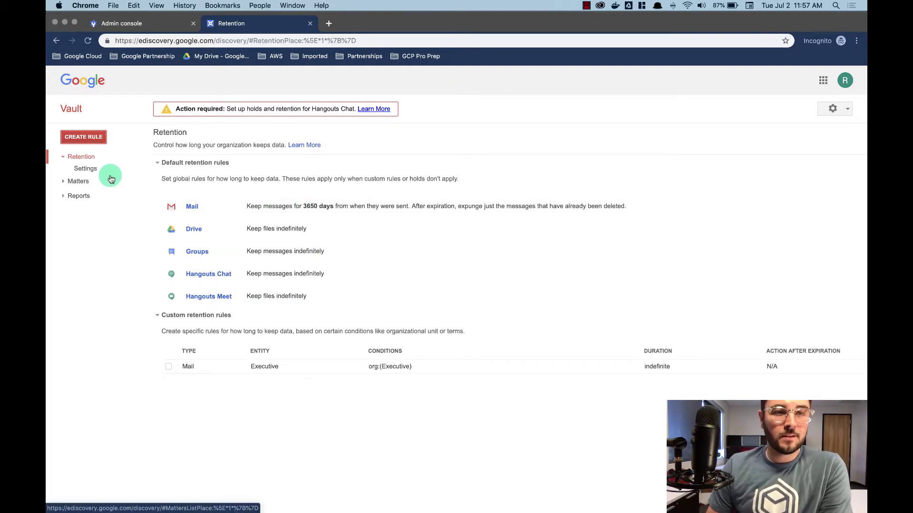
# Start a new custom Mail rule scoped to the Legal organizational unit
pyautogui.click(97, 139)
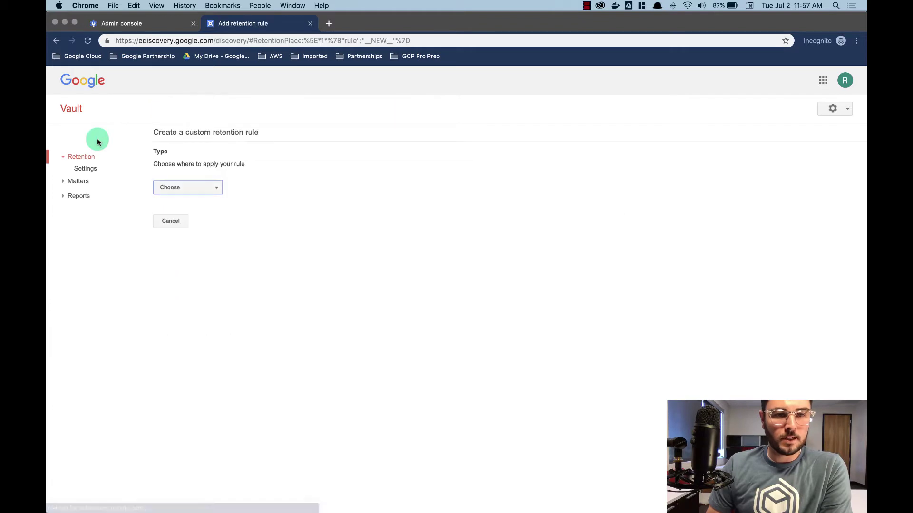
pyautogui.click(182, 186)
pyautogui.click(185, 203)
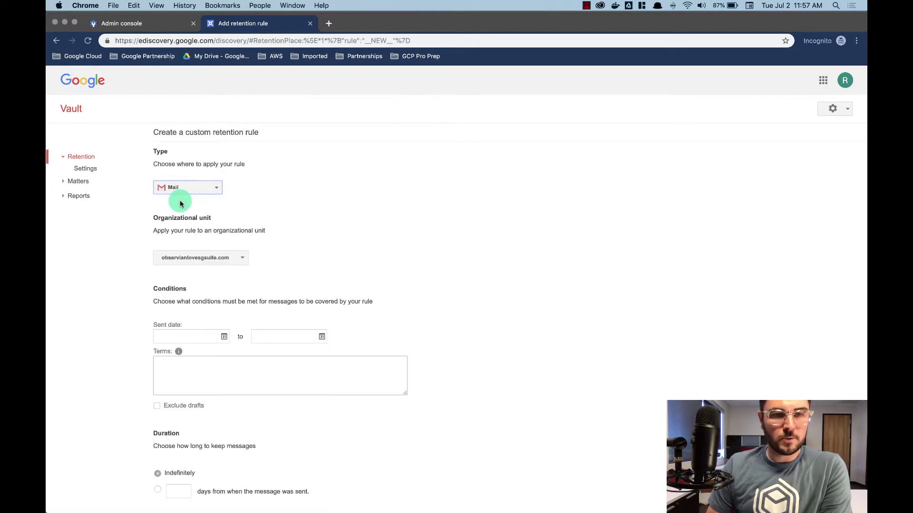
pyautogui.click(231, 257)
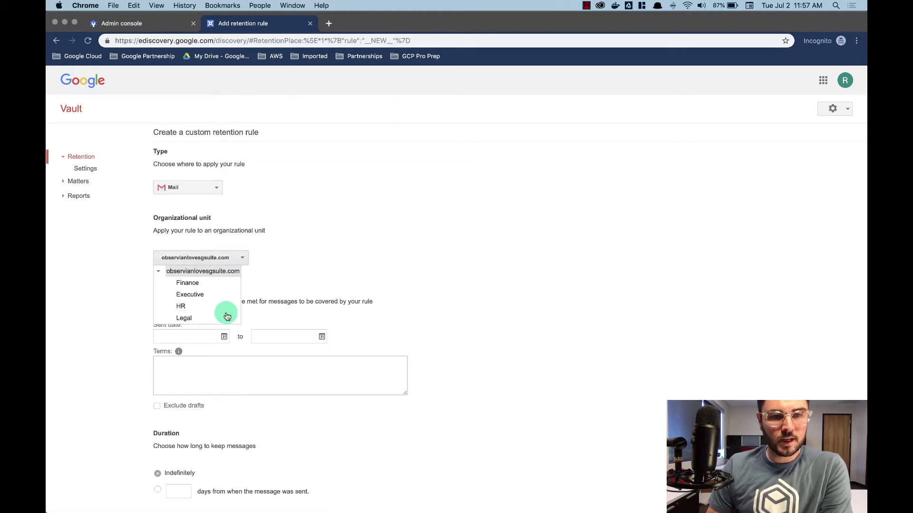
pyautogui.click(183, 318)
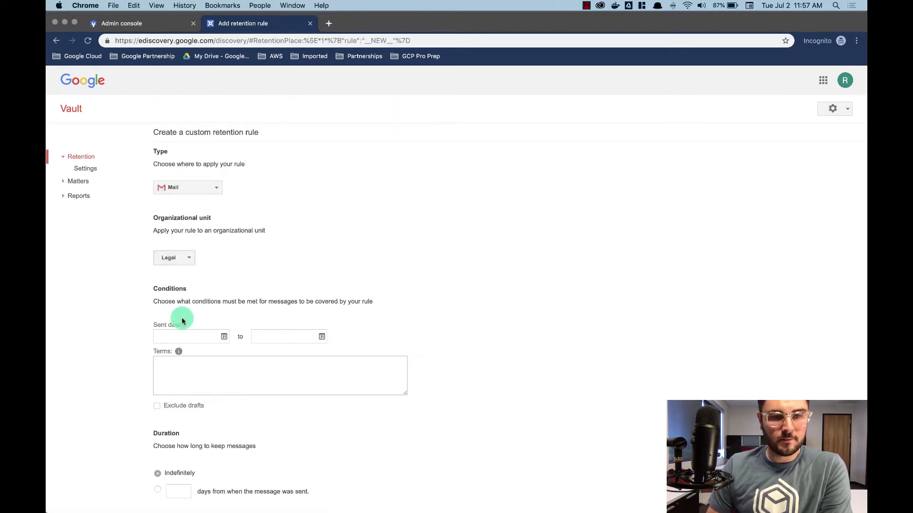
# Set the rule's starting sent date to 2019 Jan 1
pyautogui.click(222, 337)
pyautogui.click(159, 352)
pyautogui.click(158, 352)
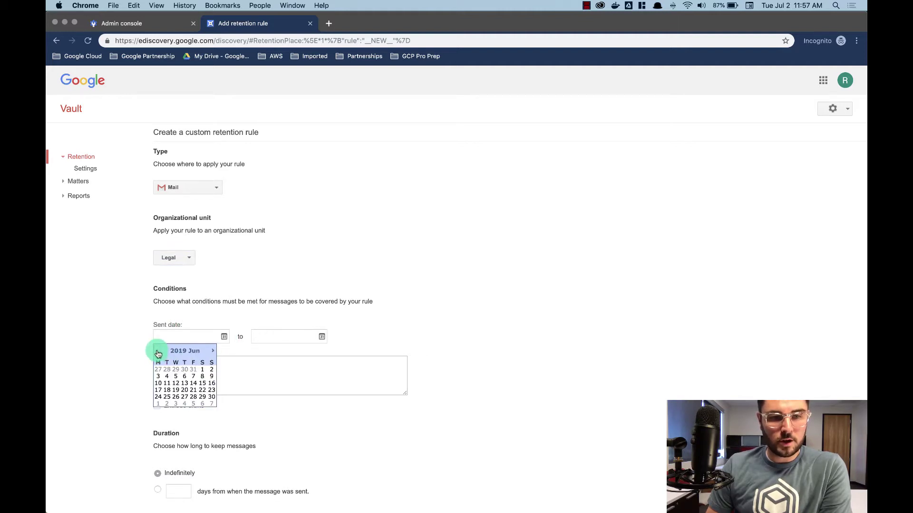
pyautogui.click(158, 352)
pyautogui.click(158, 352)
pyautogui.click(158, 351)
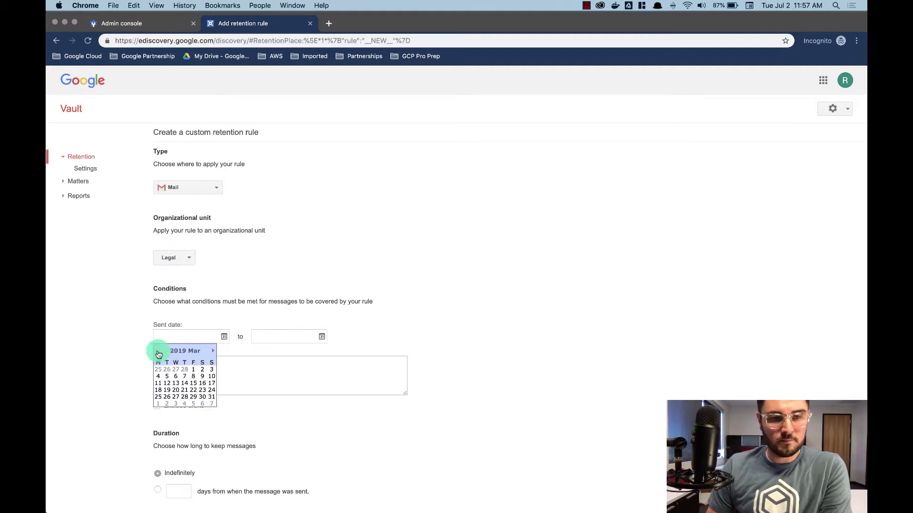
pyautogui.click(159, 352)
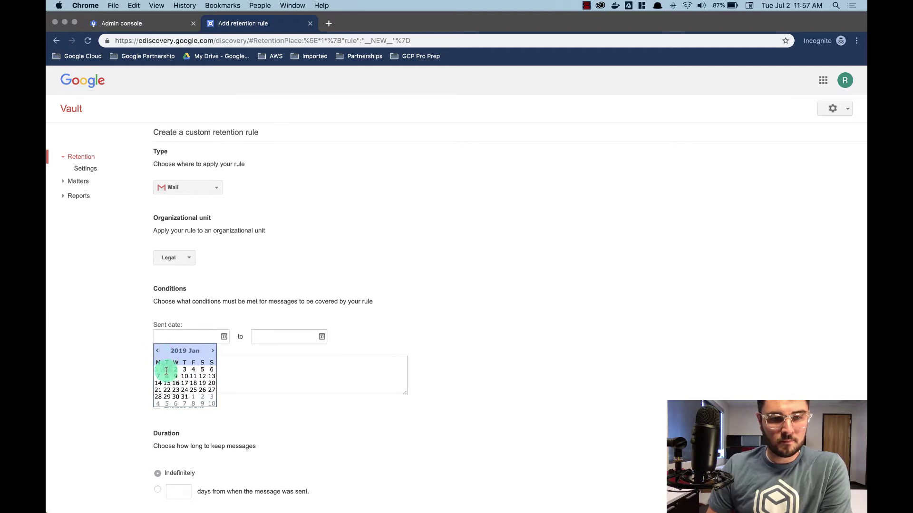
pyautogui.click(167, 370)
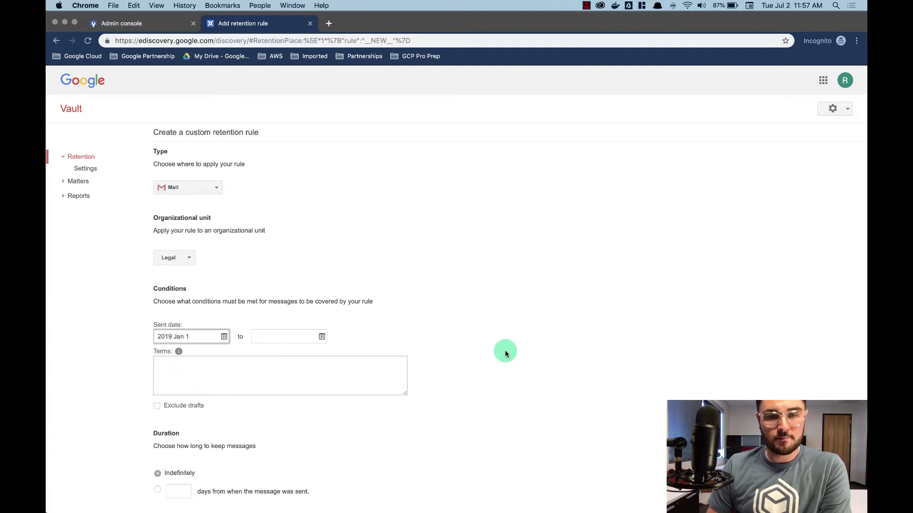
pyautogui.click(313, 336)
# Add the search term has:attachment and keep matching messages for 365 days
pyautogui.click(197, 381)
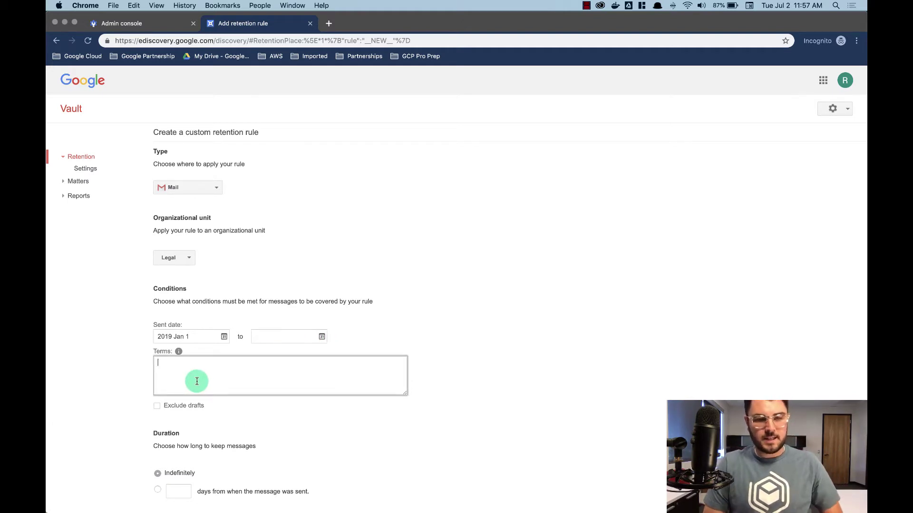
pyautogui.write('has')
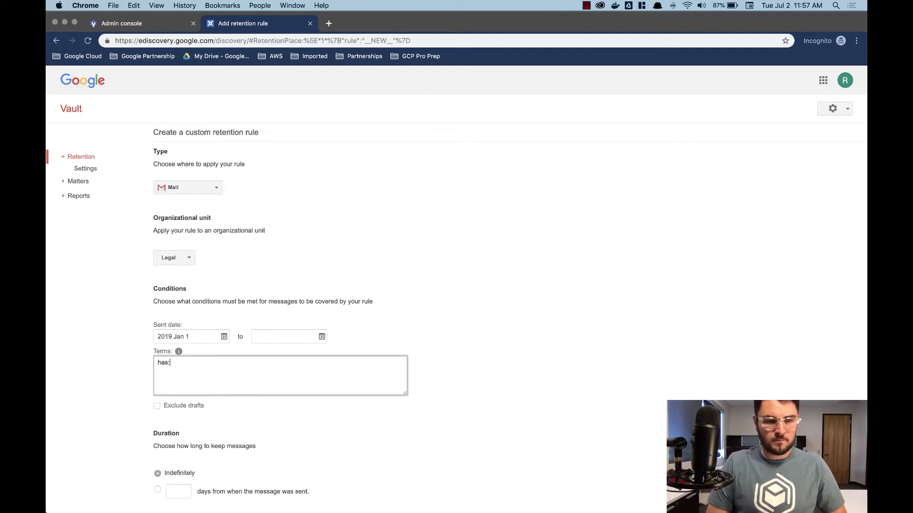
pyautogui.write(':attachment')
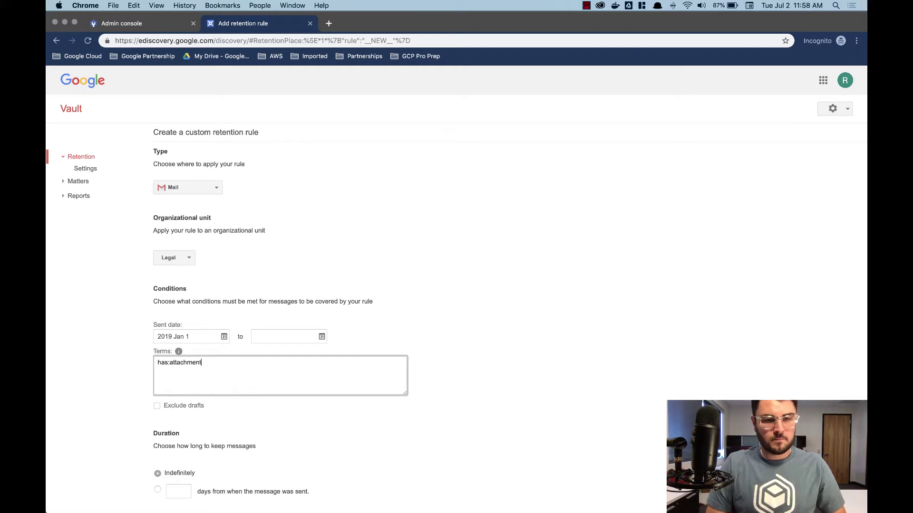
pyautogui.scroll(-1, 231, 455)
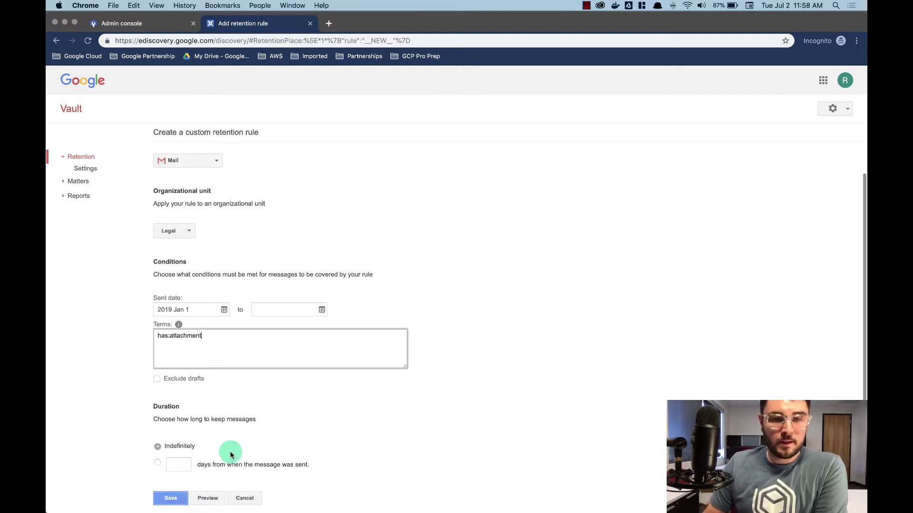
pyautogui.click(159, 463)
pyautogui.click(179, 463)
pyautogui.write('365')
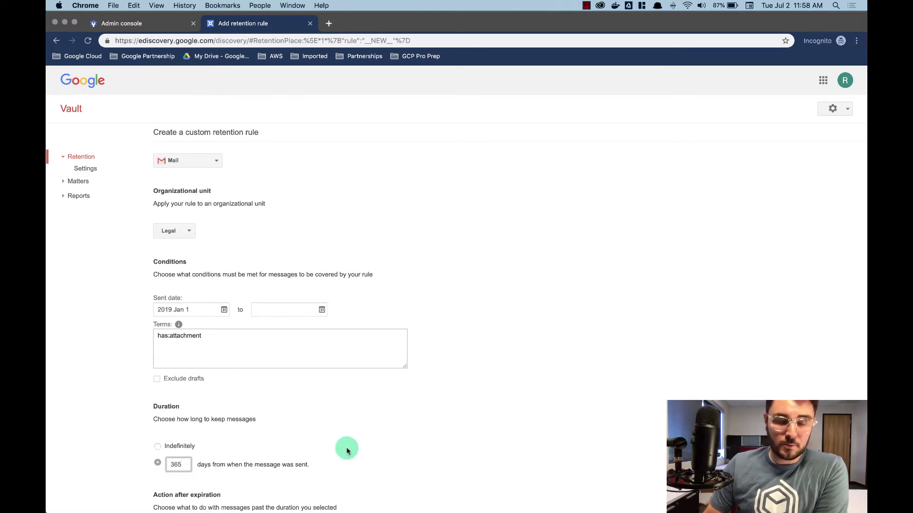
pyautogui.scroll(-3, 404, 452)
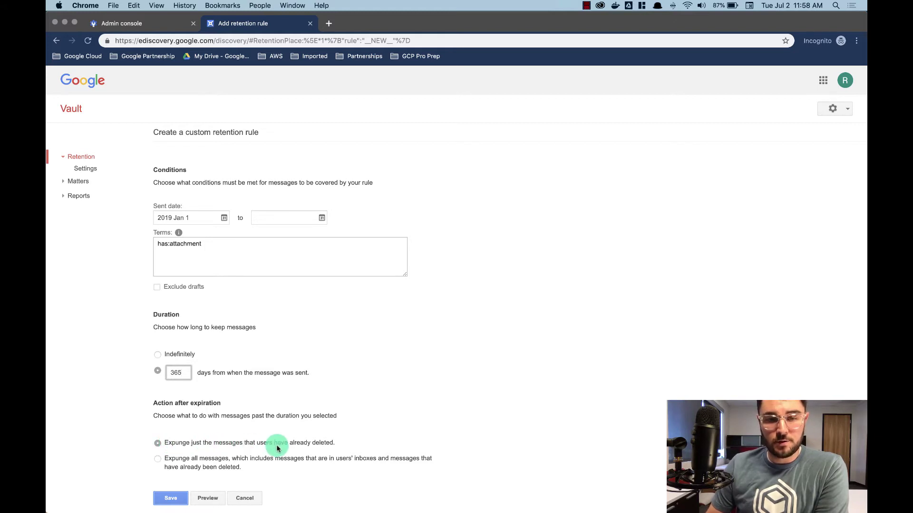
# Save the Legal Mail rule, accepting both acknowledgements and confirming
pyautogui.click(172, 499)
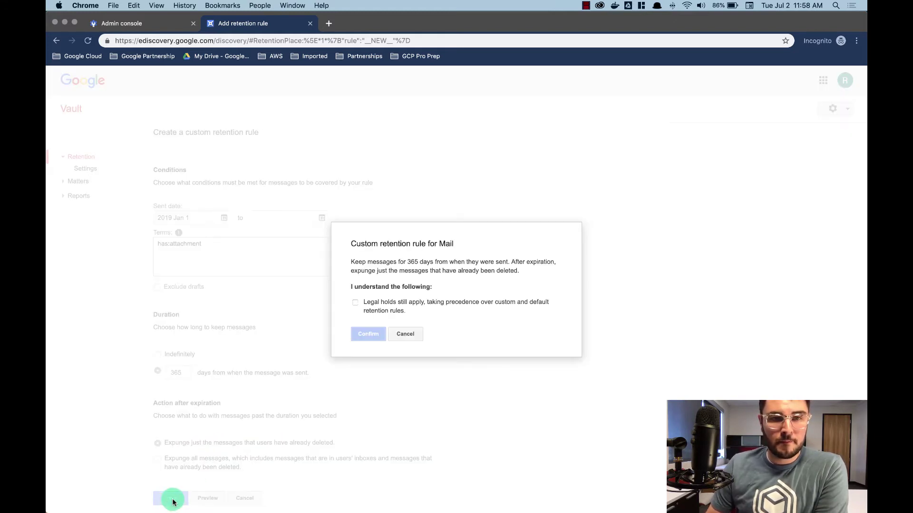
pyautogui.click(355, 302)
pyautogui.click(355, 325)
pyautogui.click(367, 366)
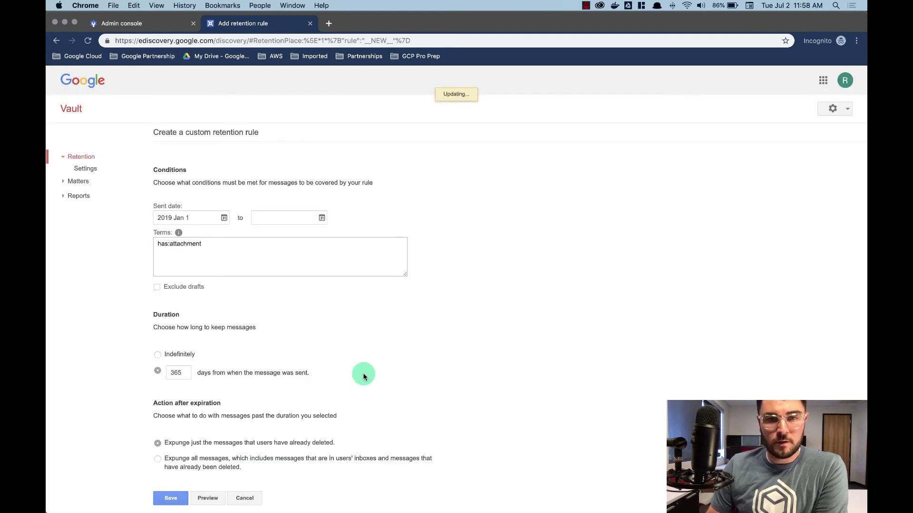